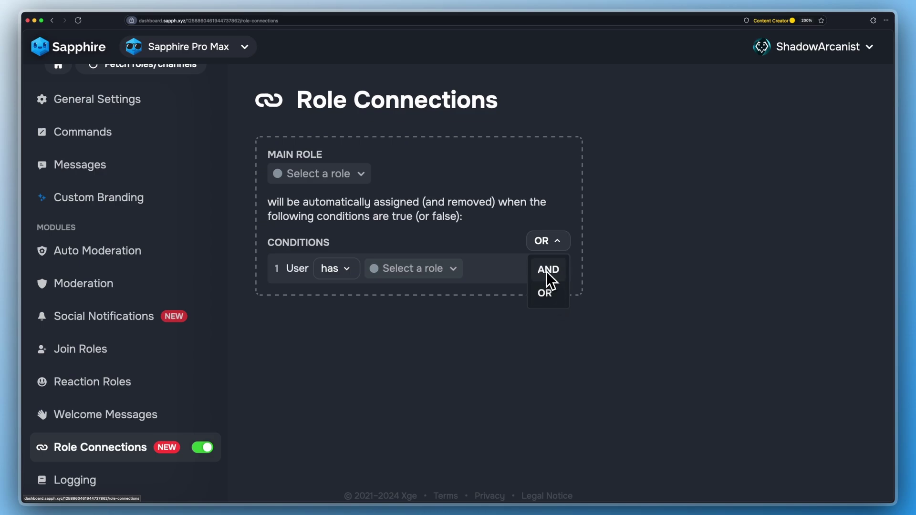
Set the connection's main role to Green Role and its conditions operator to OR
left_click(499, 251)
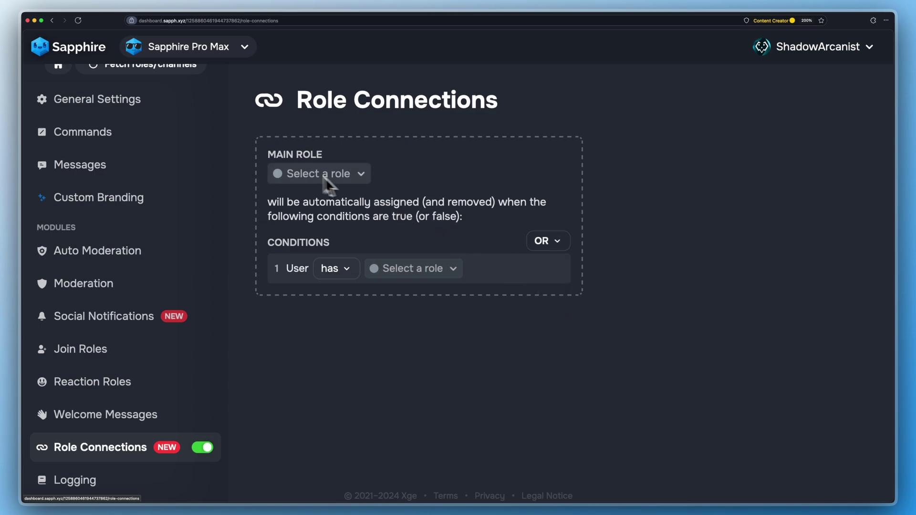
left_click(348, 176)
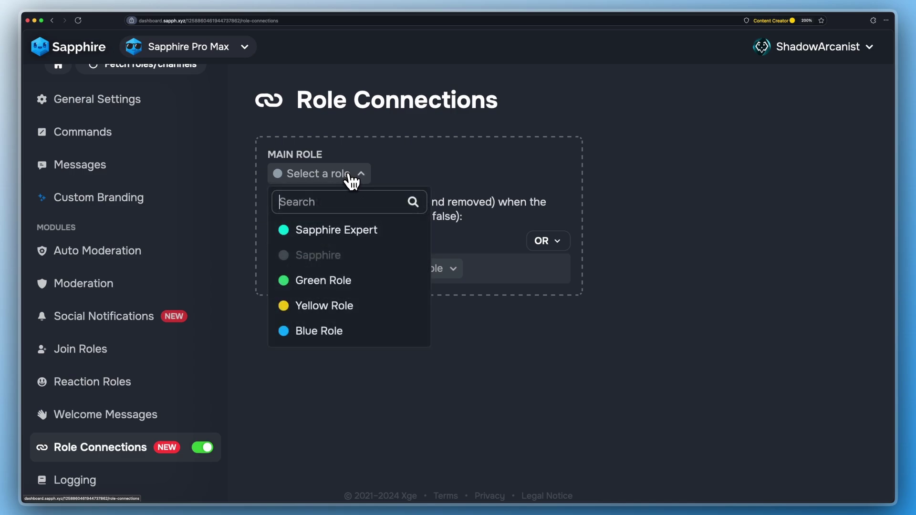
left_click(336, 286)
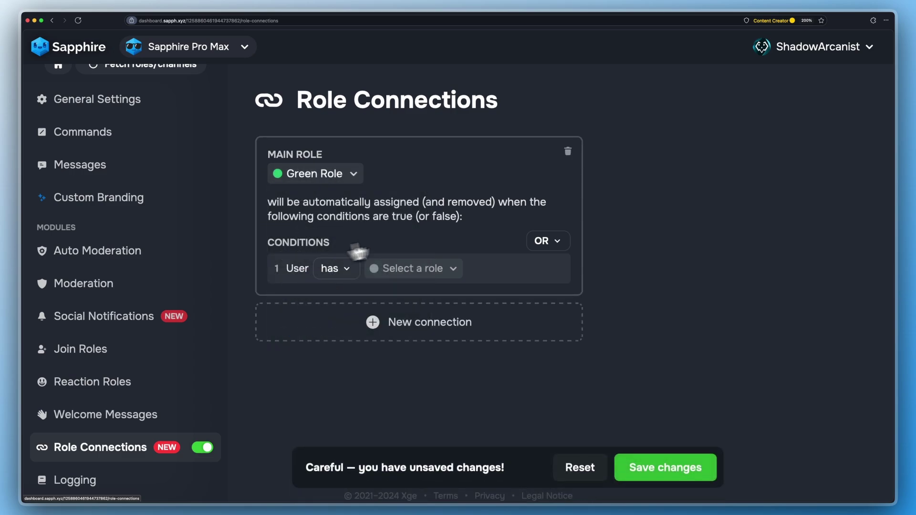
left_click(561, 244)
left_click(553, 294)
Define the first condition as user has Yellow Role and save the role connection
left_click(334, 279)
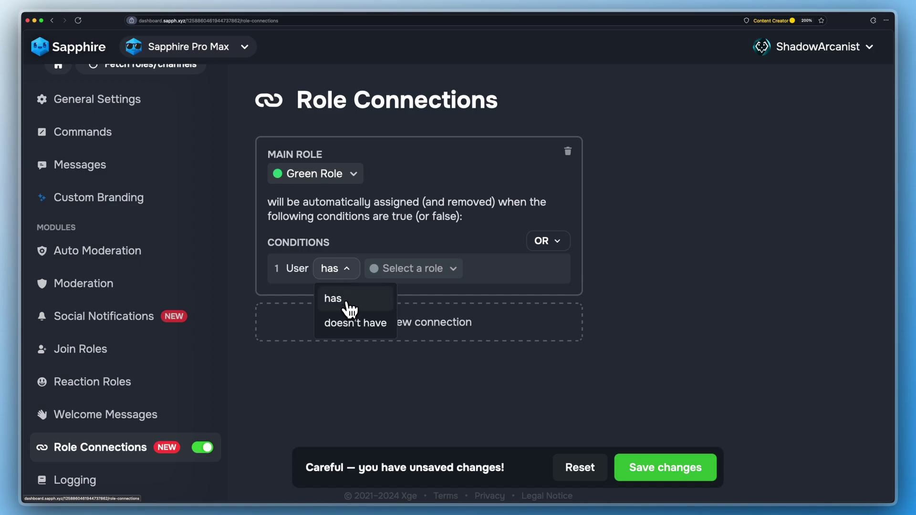
left_click(344, 301)
left_click(431, 270)
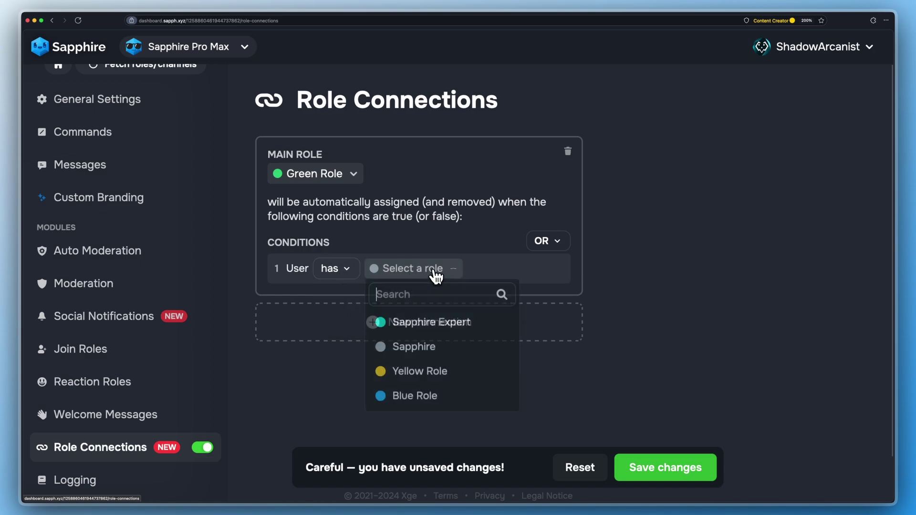
left_click(434, 373)
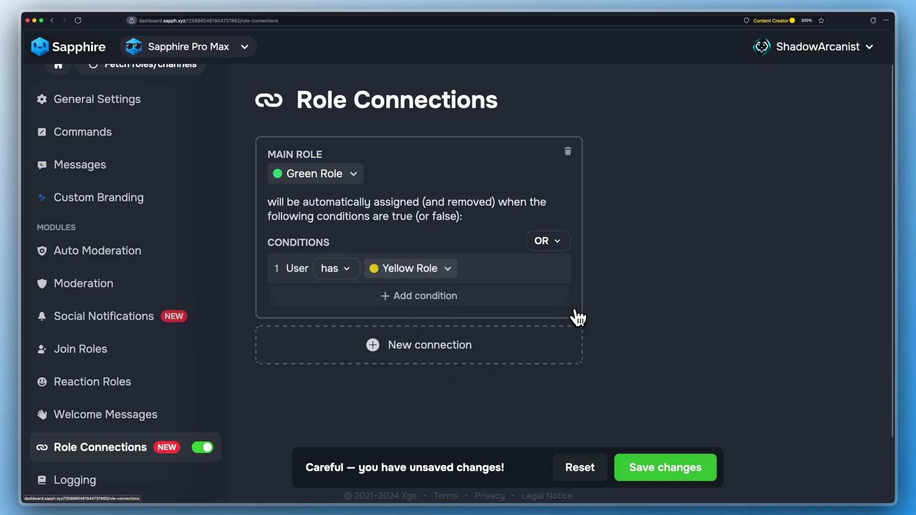
left_click(672, 466)
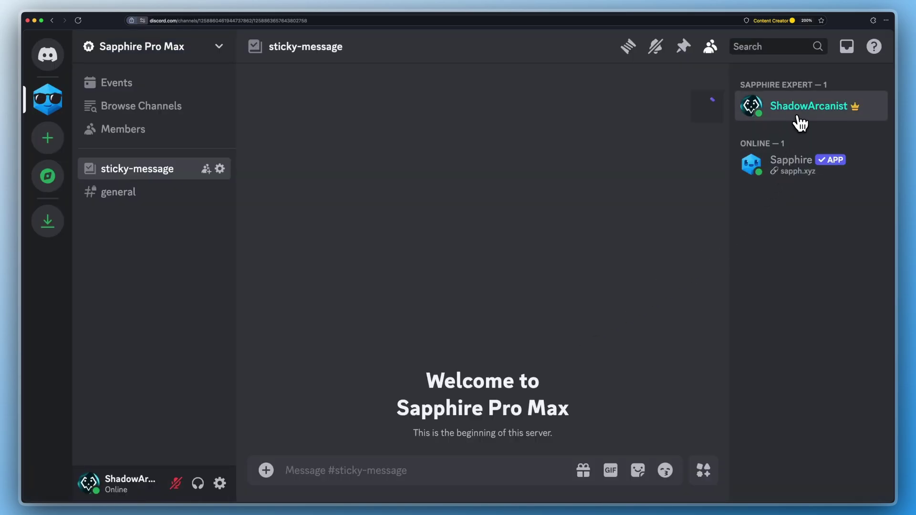
Switch to Discord, give the server owner the Yellow Role, and expand their full list of roles
left_click(797, 118)
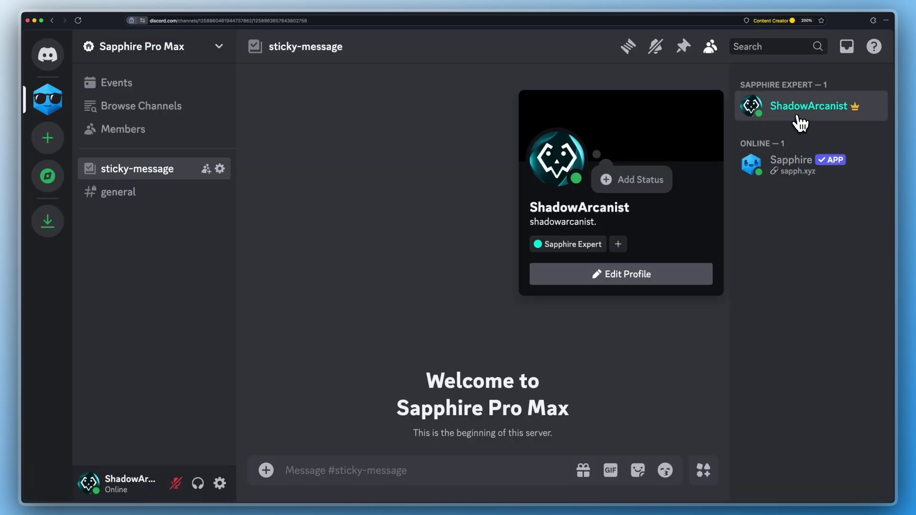
left_click(618, 246)
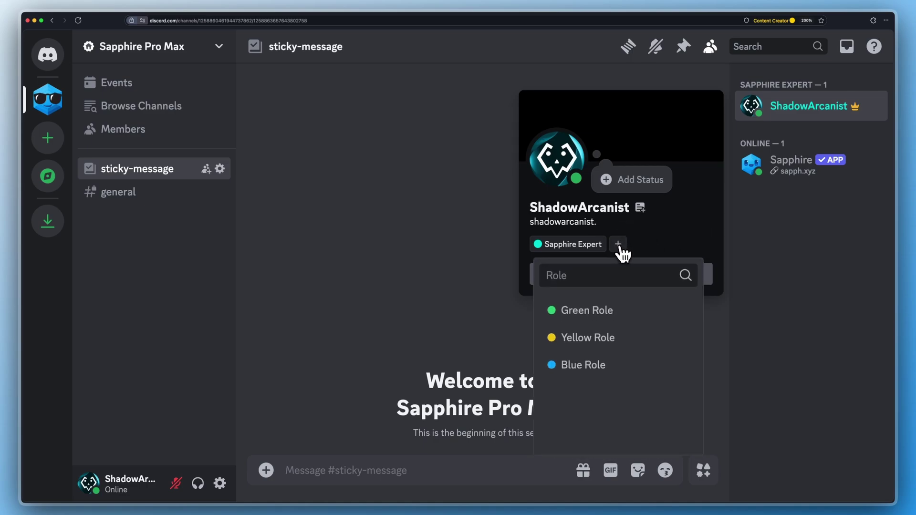
left_click(556, 338)
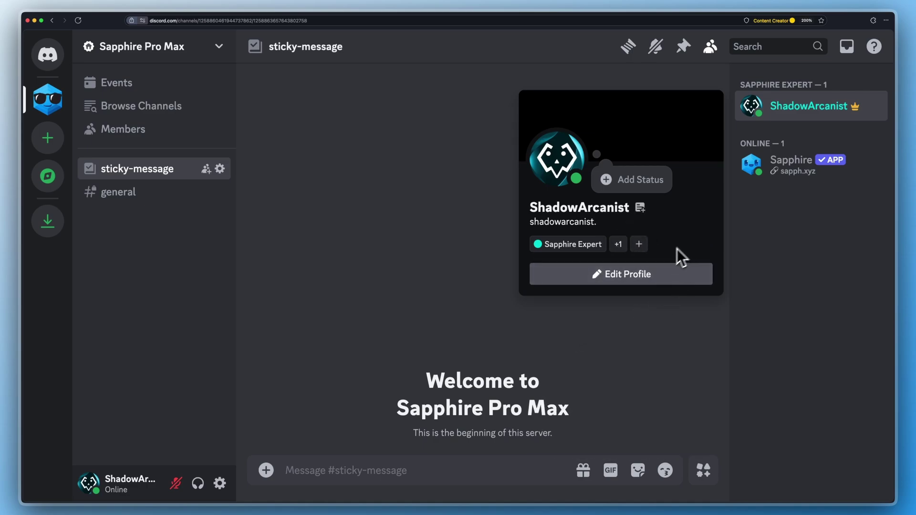
left_click(619, 245)
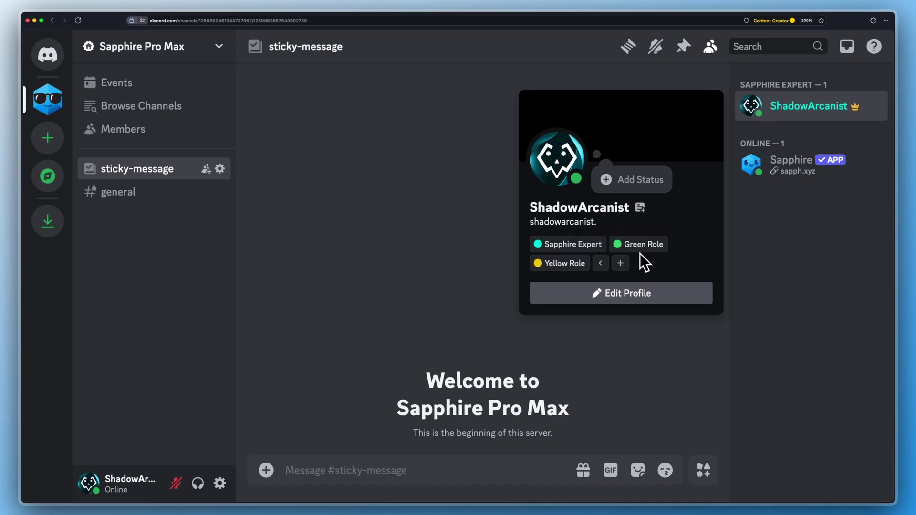
Remove the Yellow Role from the server owner and collapse their role list
left_click(538, 264)
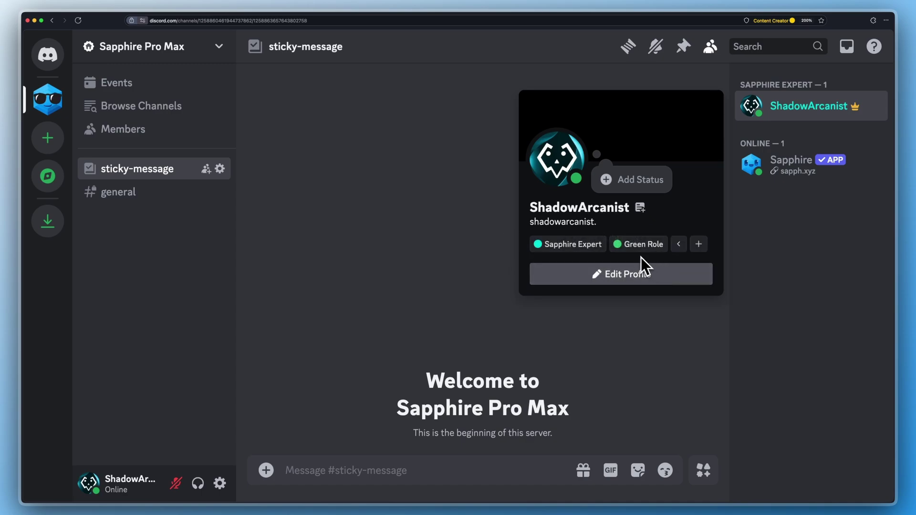
left_click(647, 250)
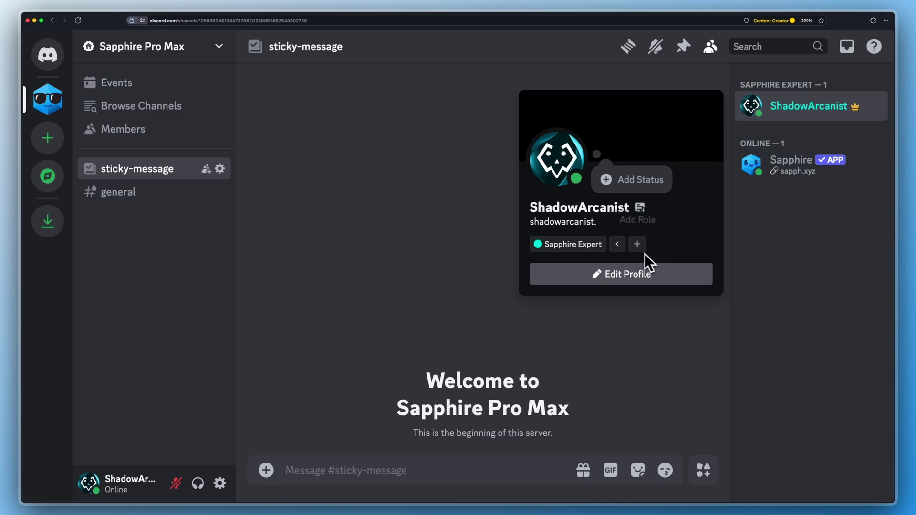
left_click(618, 244)
Assign the Yellow Role to the server owner once more, take it away again, and close the profile
left_click(618, 245)
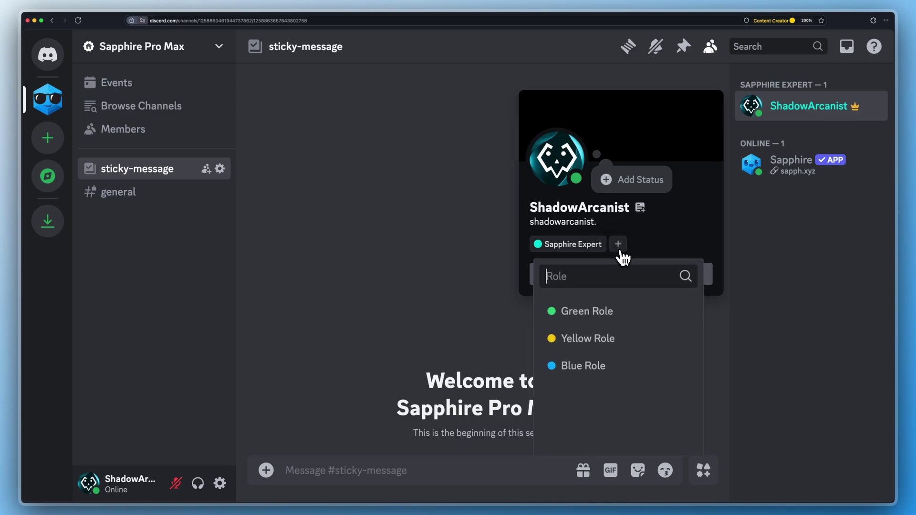
left_click(606, 341)
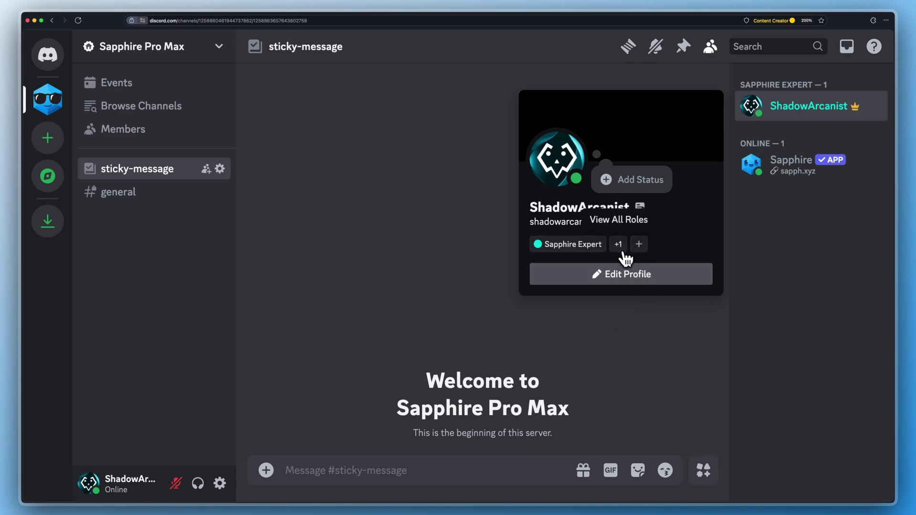
left_click(619, 245)
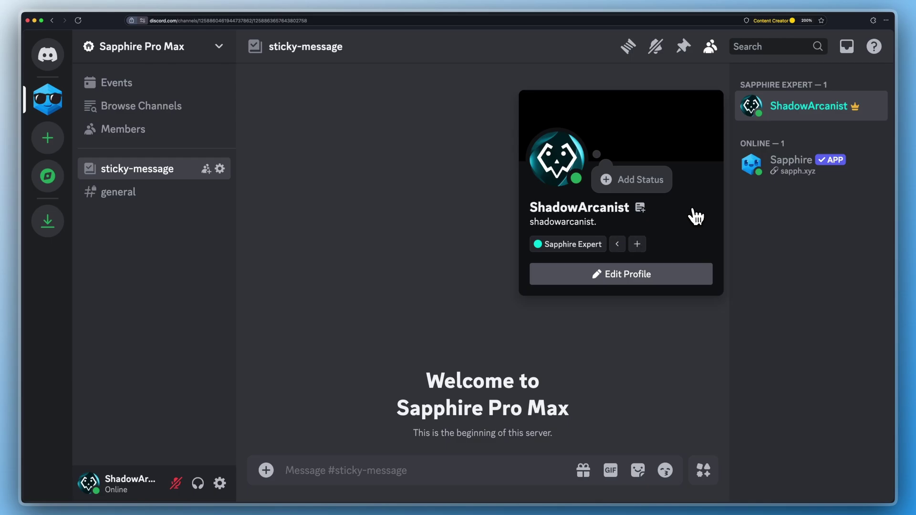
left_click(334, 194)
Examine Sapphire's recent role updates in the server's audit log, then leave the server settings
left_click(151, 55)
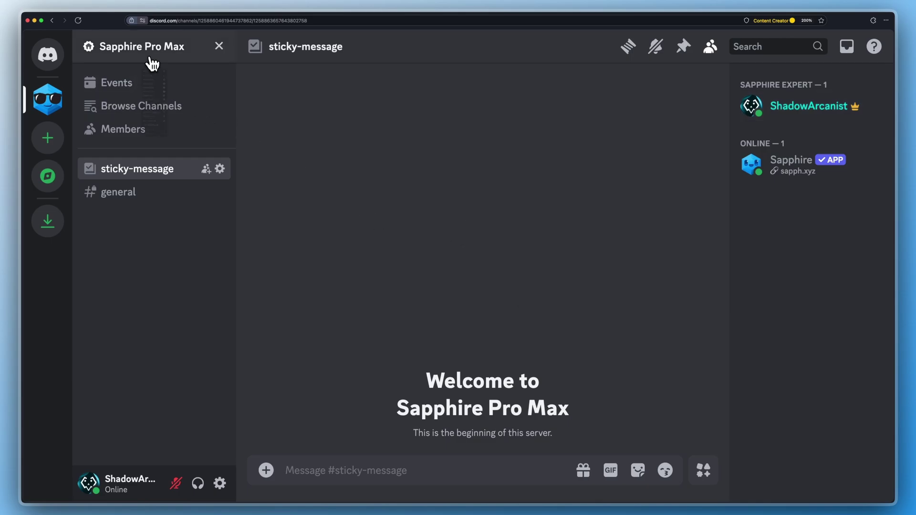
left_click(155, 136)
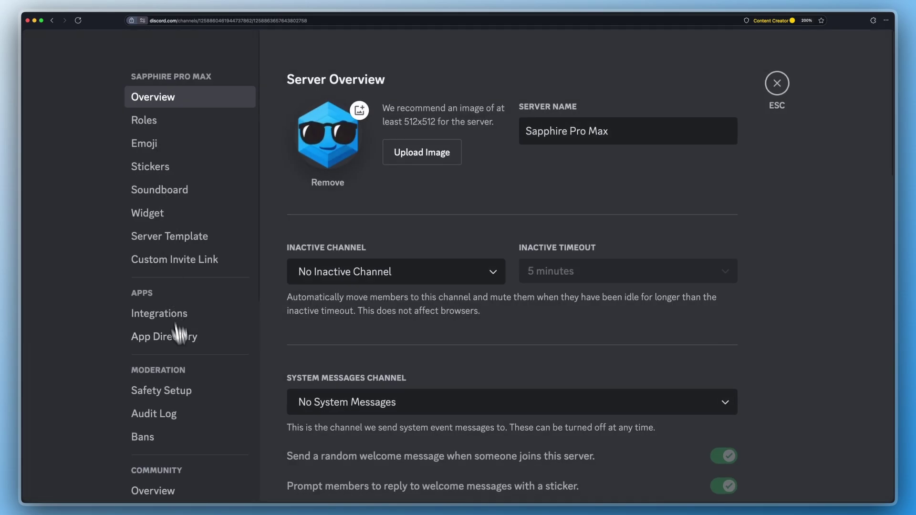
left_click(181, 416)
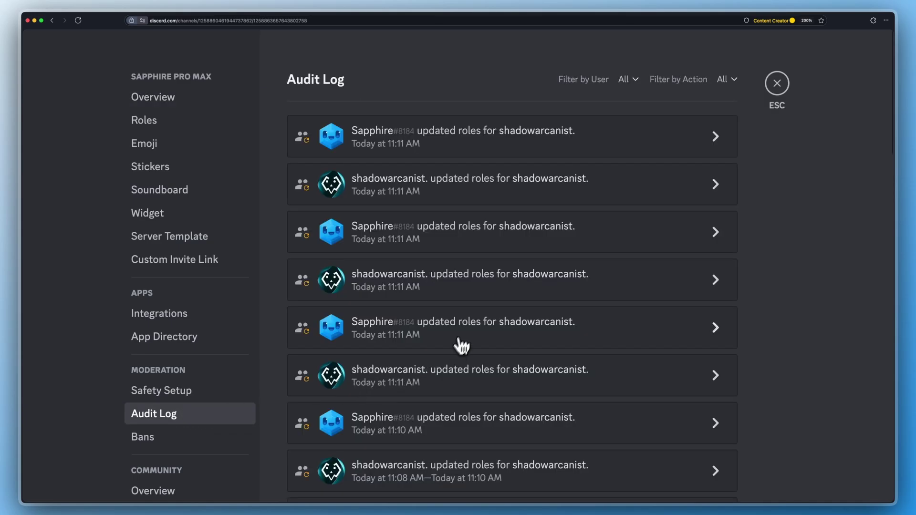
left_click(538, 151)
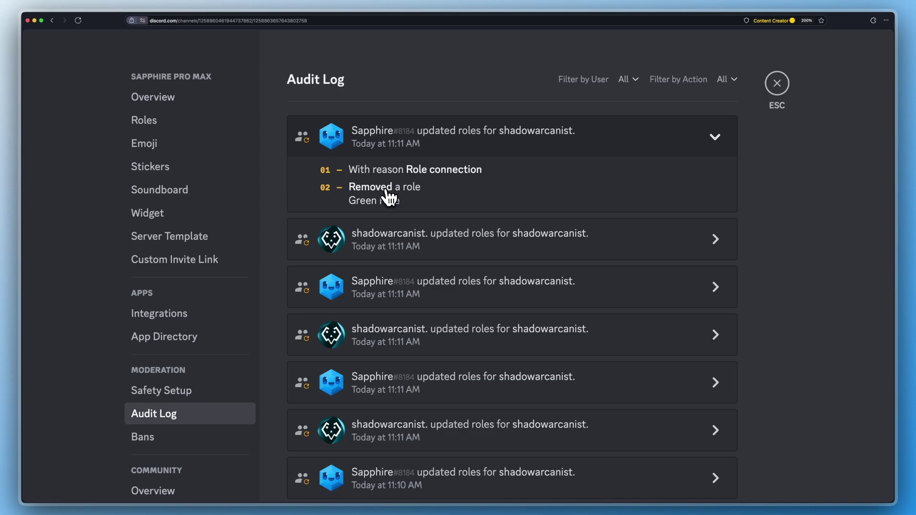
left_click(482, 281)
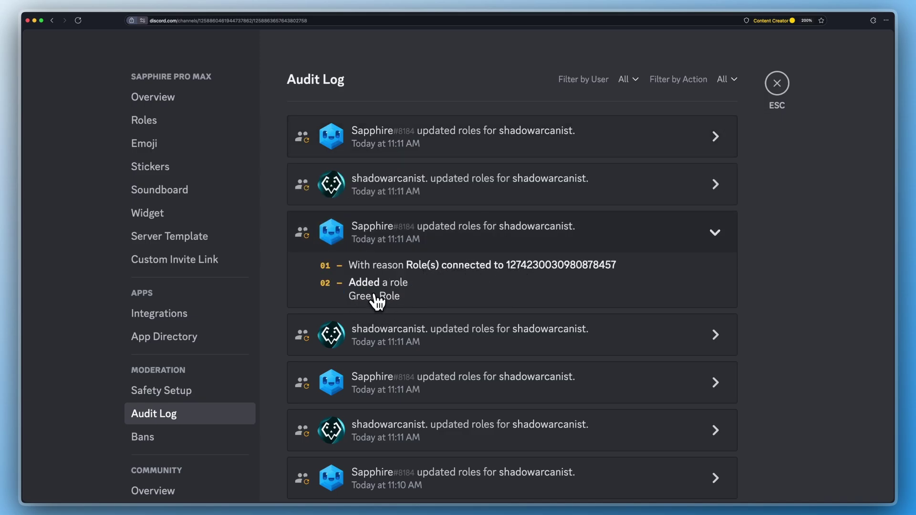
left_click(777, 85)
Switch to the Sapphire dashboard, add a second condition that the user has Blue Role, and combine the conditions with AND
key("ctrl+Tab")
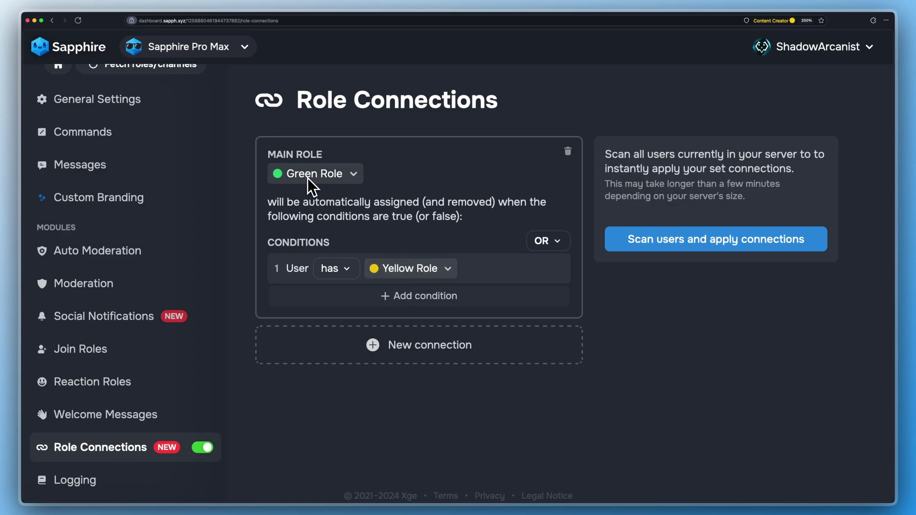
left_click(403, 300)
left_click(432, 305)
left_click(448, 406)
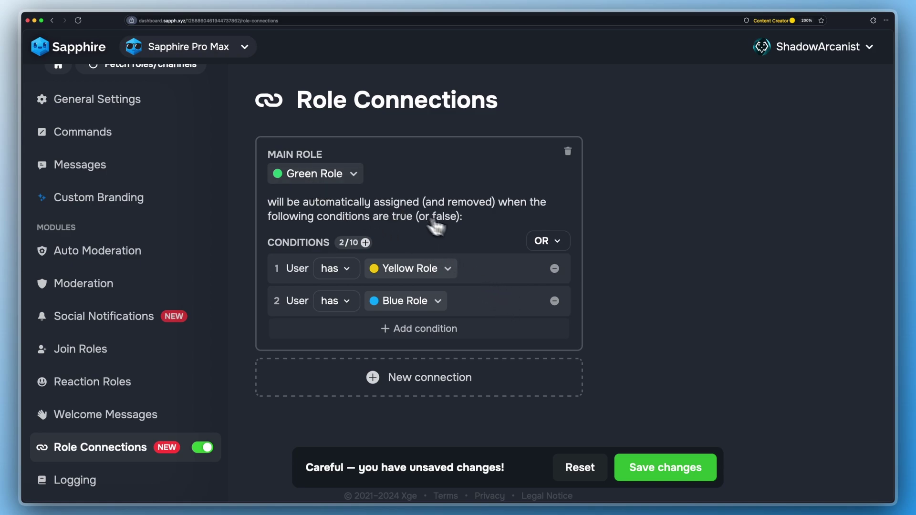
left_click(549, 250)
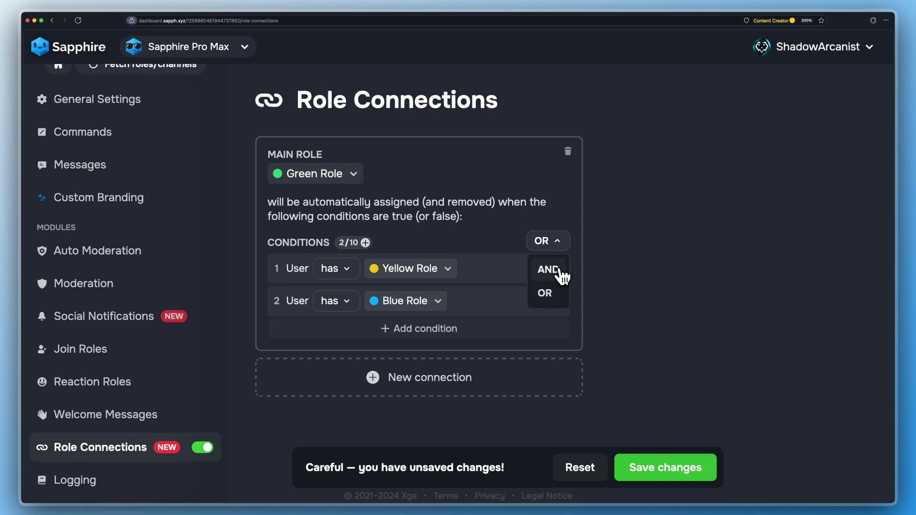
left_click(550, 271)
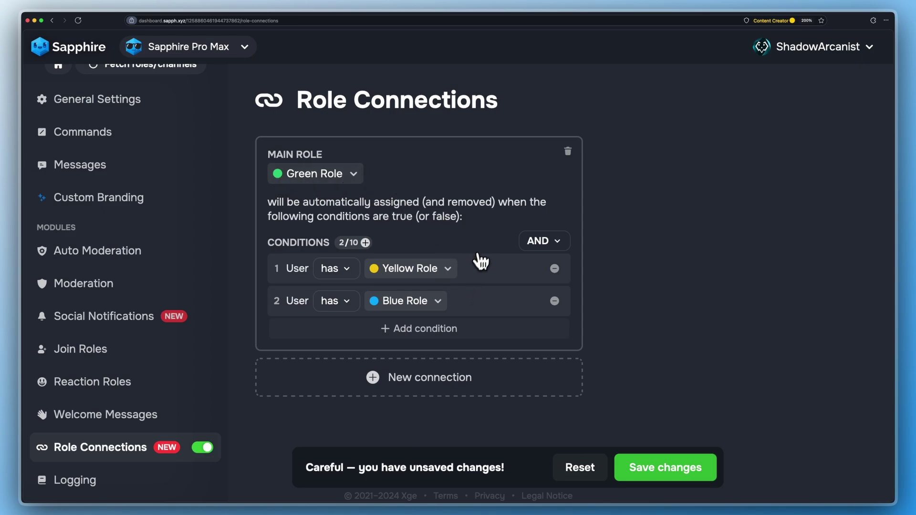
Change the Yellow Role condition to "doesn't have"
left_click(334, 270)
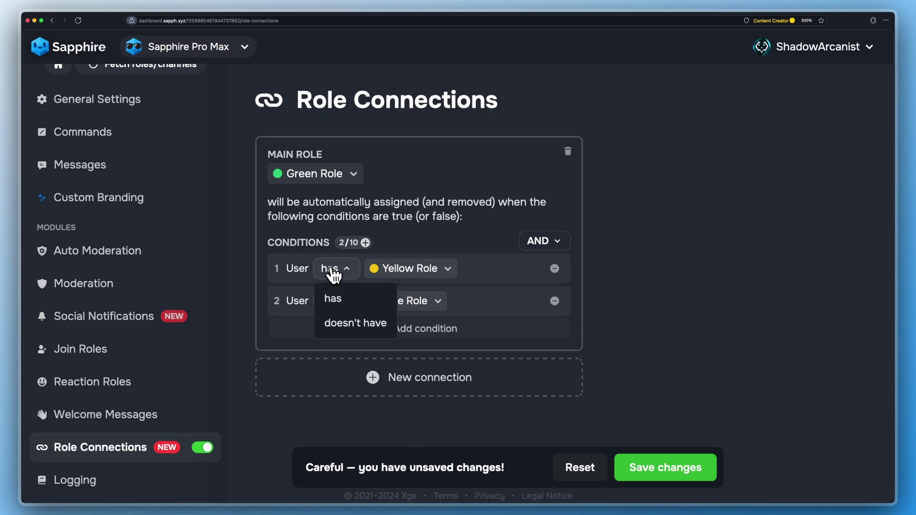
left_click(356, 328)
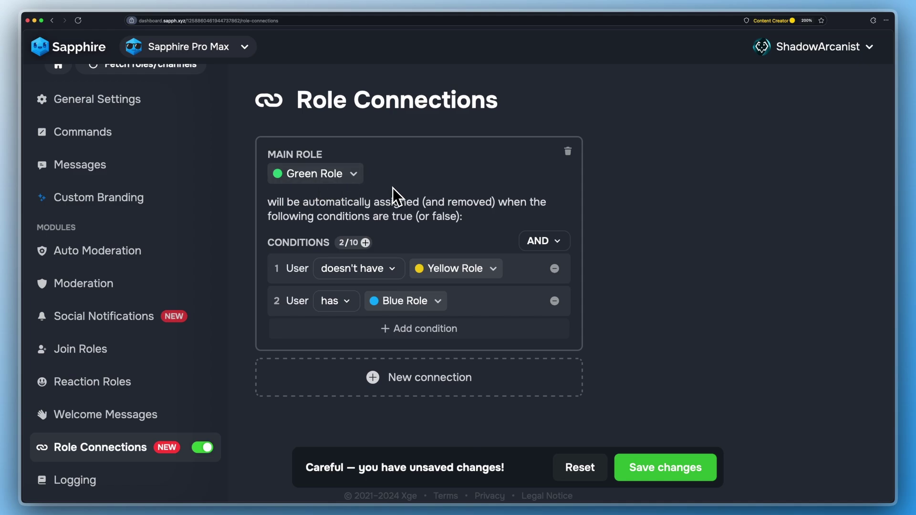
left_click(424, 330)
left_click(333, 335)
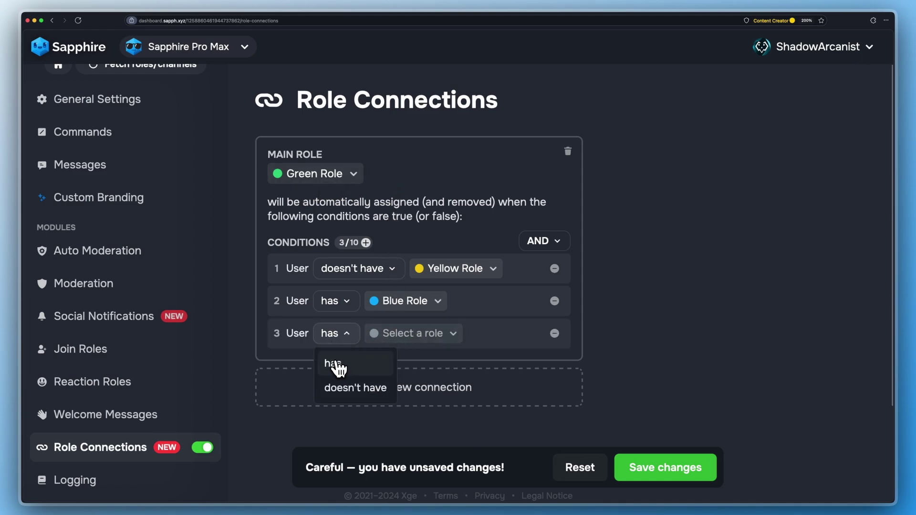
left_click(503, 354)
left_click(555, 333)
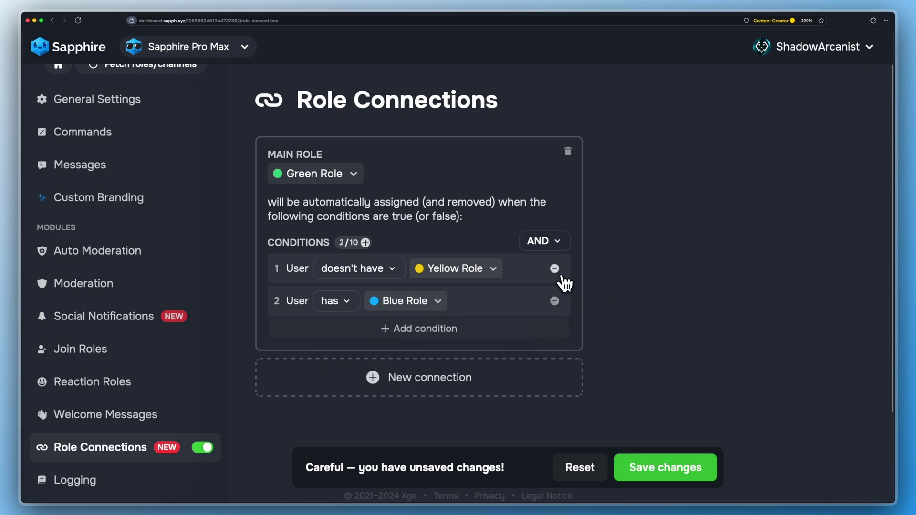
Set the Yellow Role condition to "has" and save the changed role connection
left_click(376, 270)
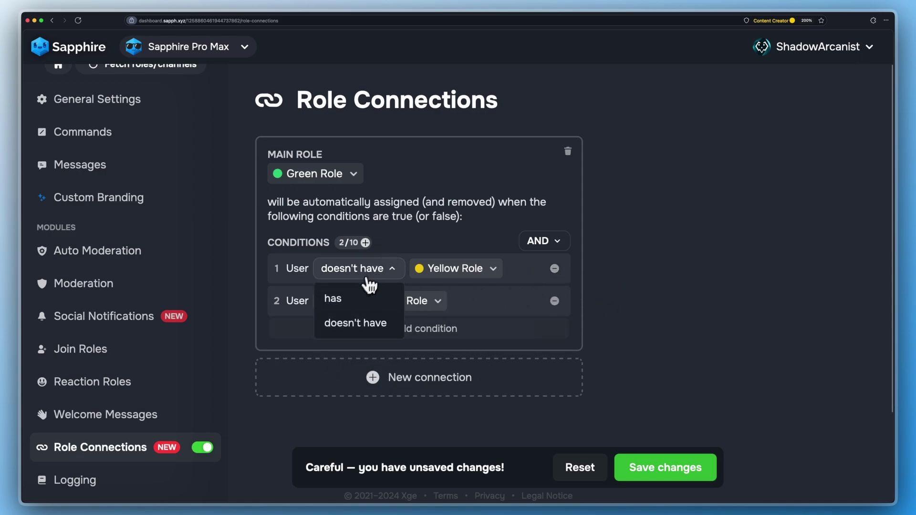
left_click(334, 298)
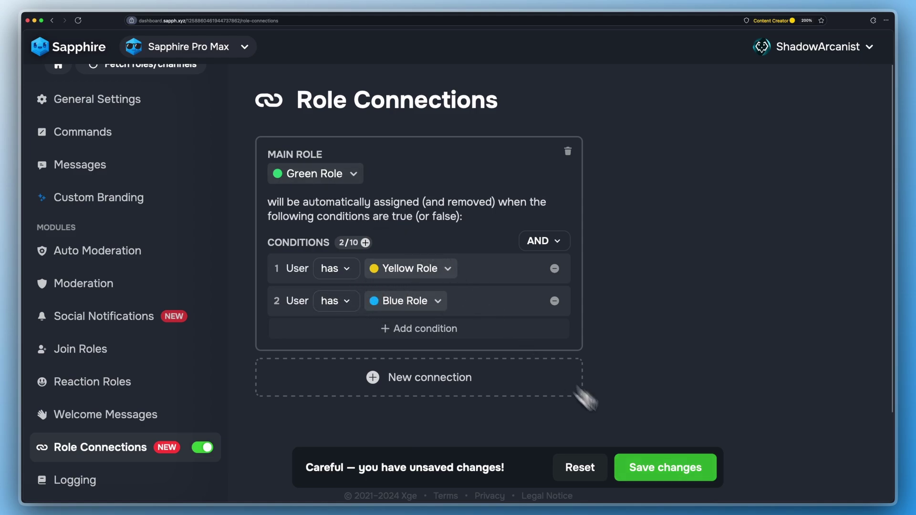
left_click(674, 471)
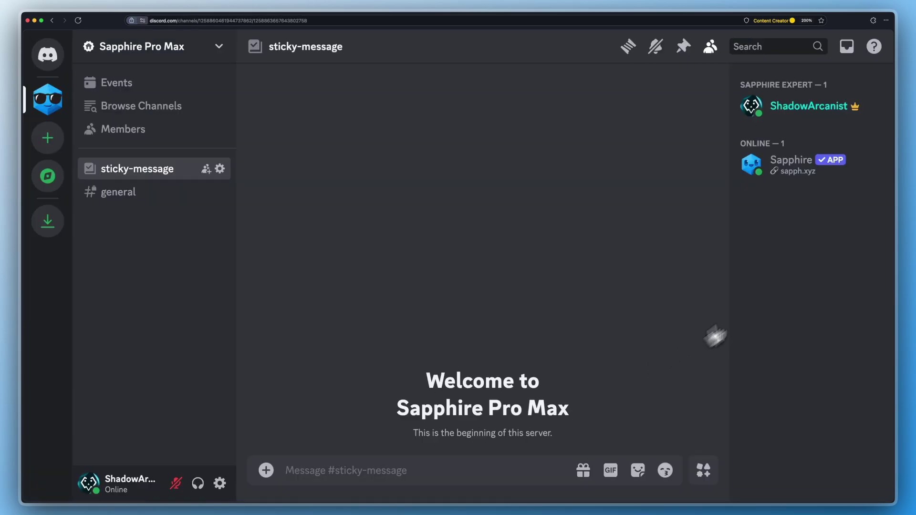
Switch to Discord, add the Yellow Role to the server owner's profile, and check their assigned roles
left_click(790, 117)
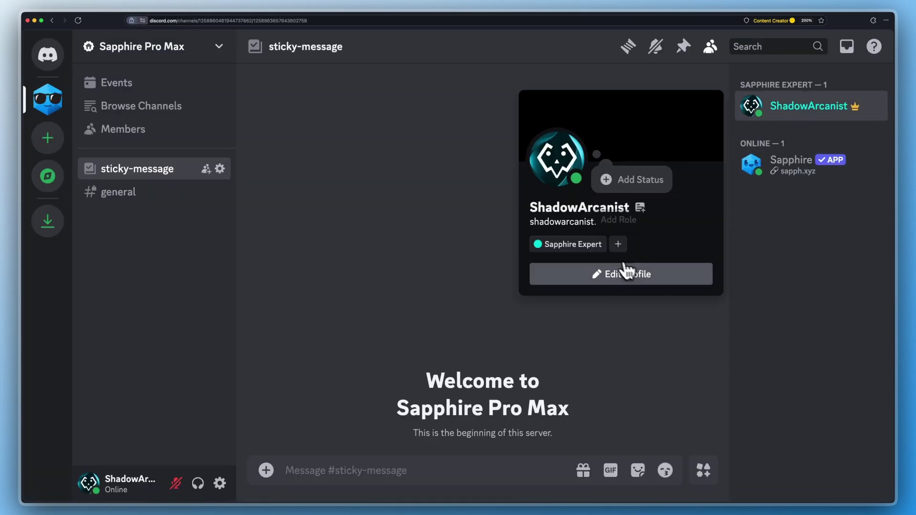
left_click(617, 244)
left_click(612, 339)
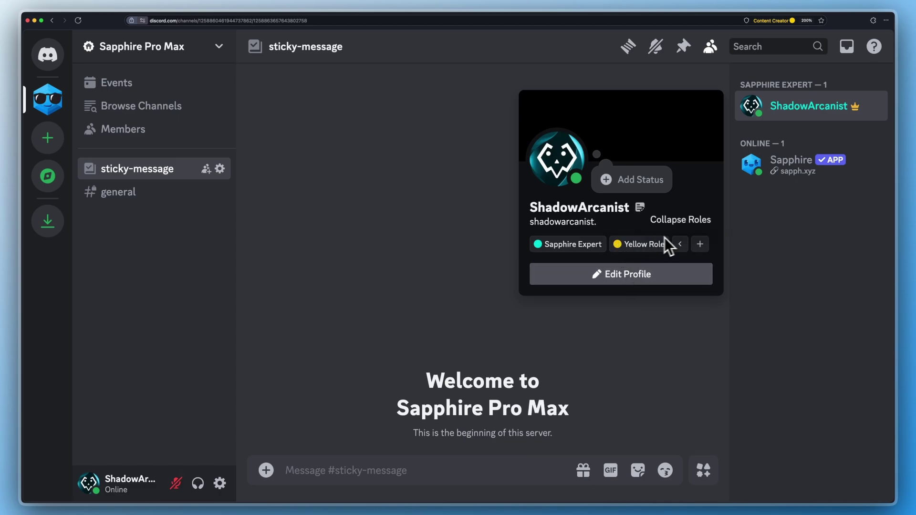
left_click(681, 244)
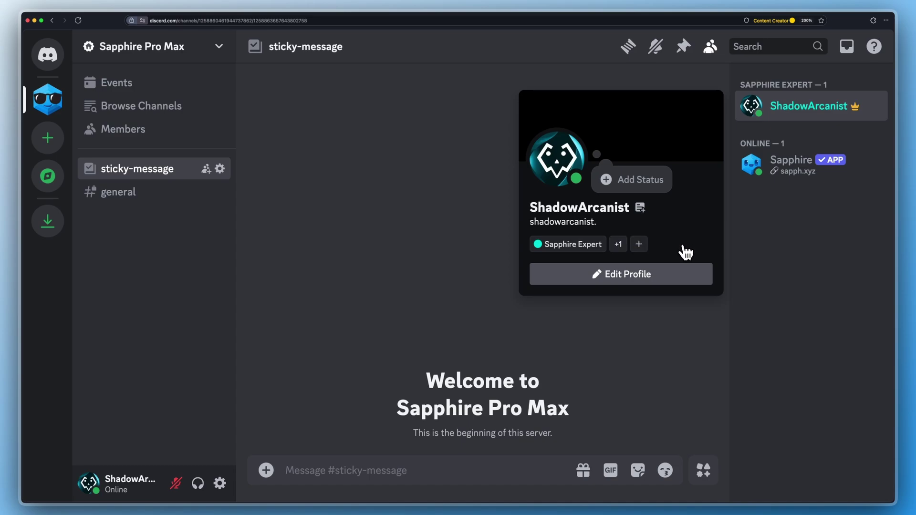
Show all roles on the server owner's profile and add the Blue Role alongside the Yellow Role
left_click(618, 245)
left_click(700, 244)
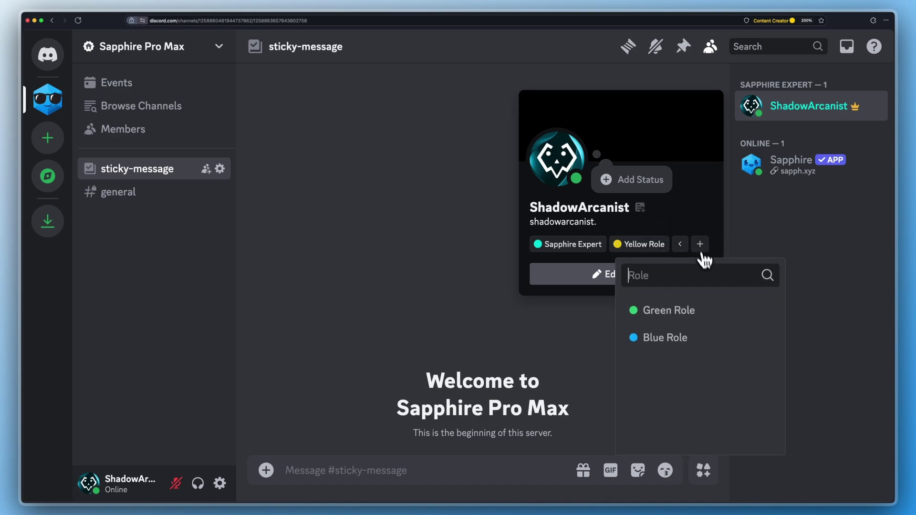
left_click(685, 334)
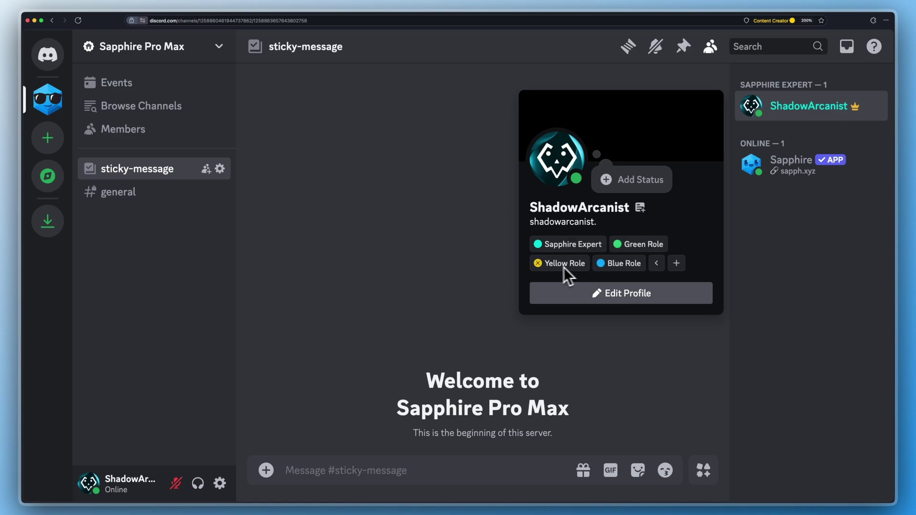
Remove the Blue Role from the server owner, add it again to test the connection, and close the profile
left_click(601, 263)
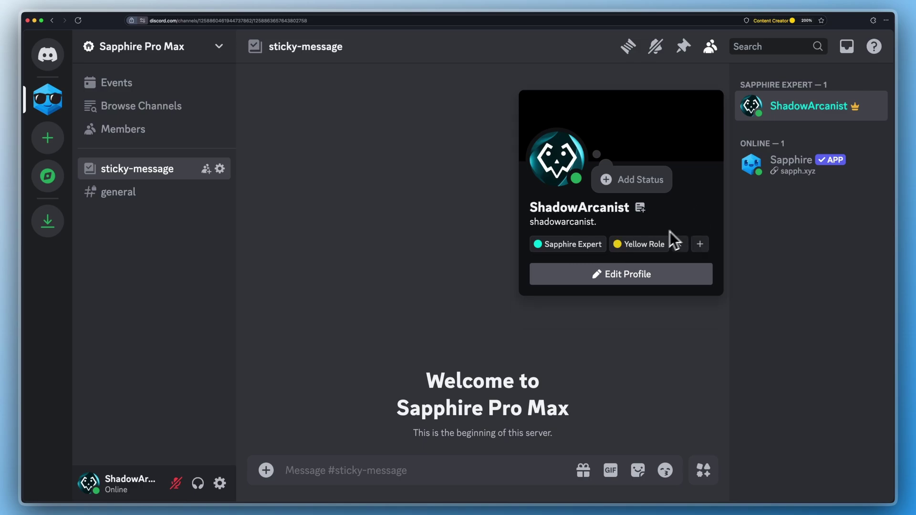
left_click(700, 244)
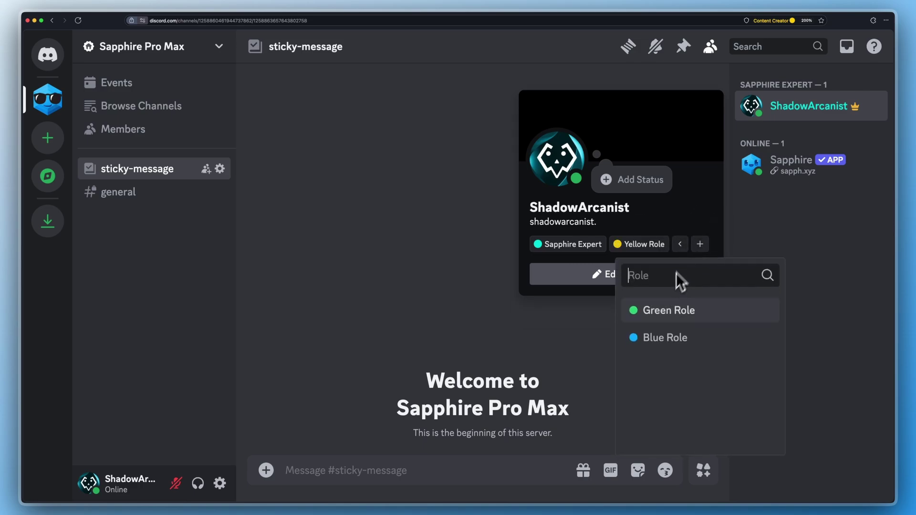
left_click(669, 338)
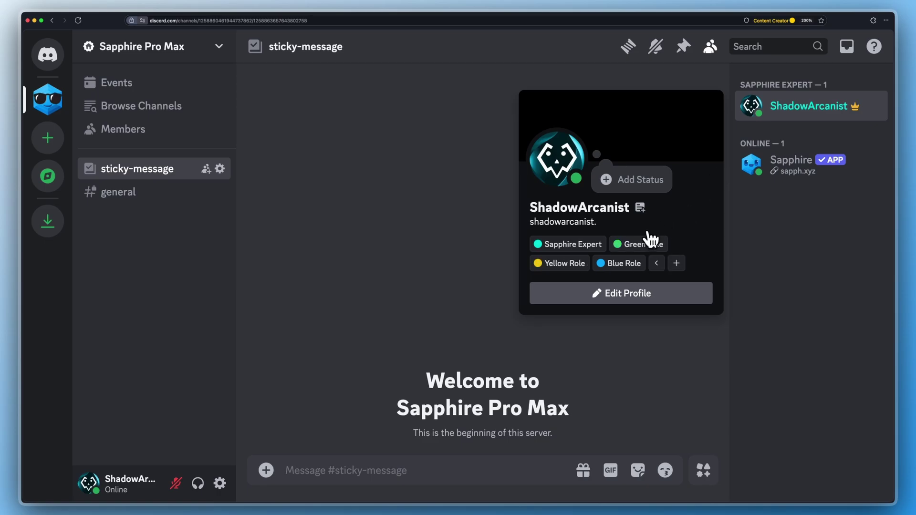
left_click(458, 196)
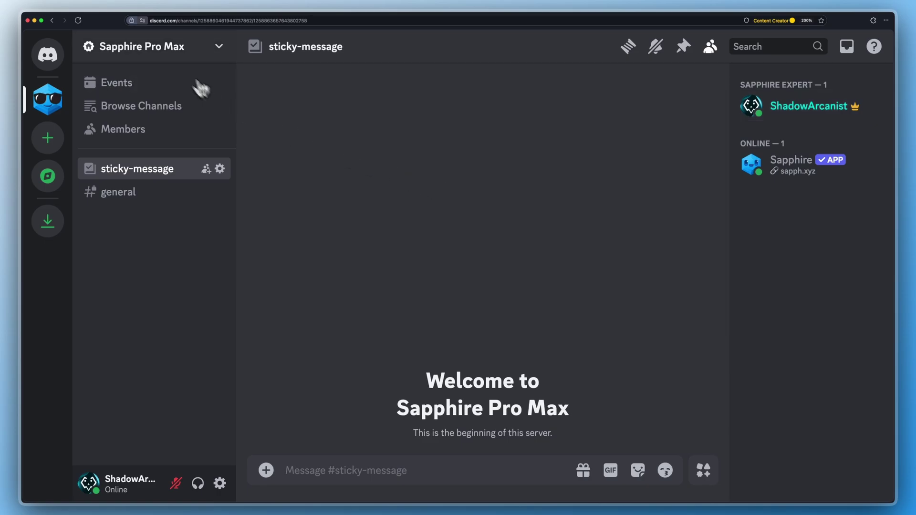
Open the server's audit log, examine Sapphire's two most recent role update entries, and close the server settings
left_click(182, 47)
left_click(178, 153)
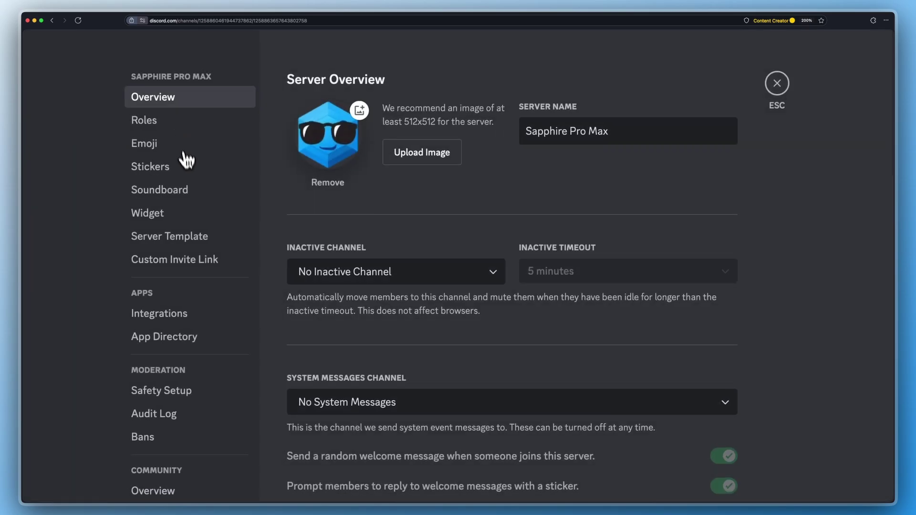
left_click(178, 419)
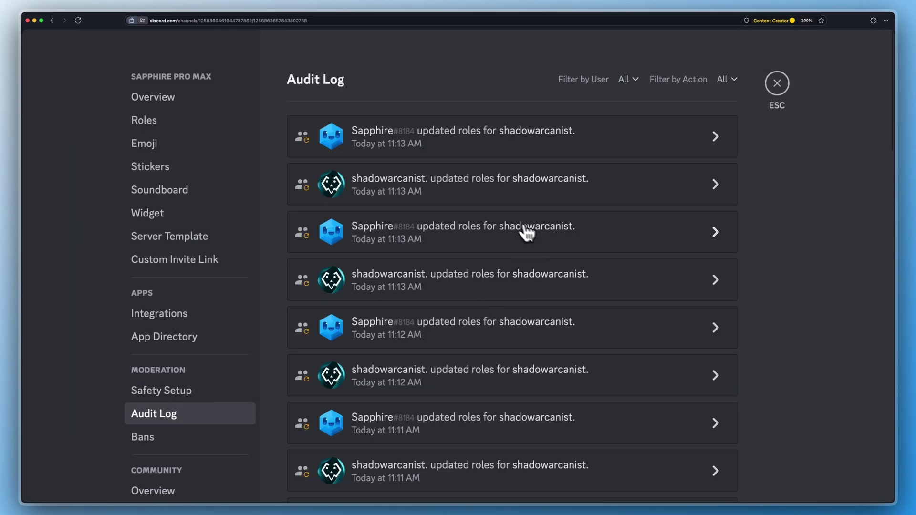
left_click(515, 247)
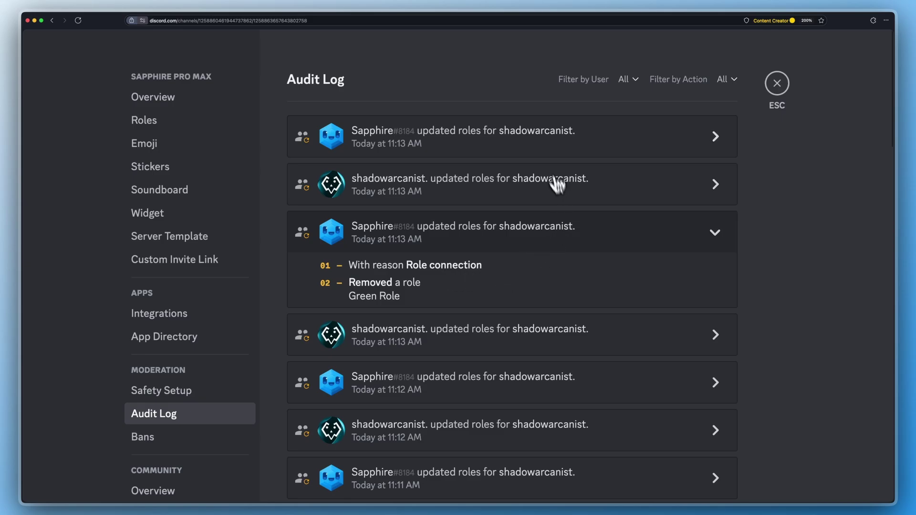
left_click(517, 144)
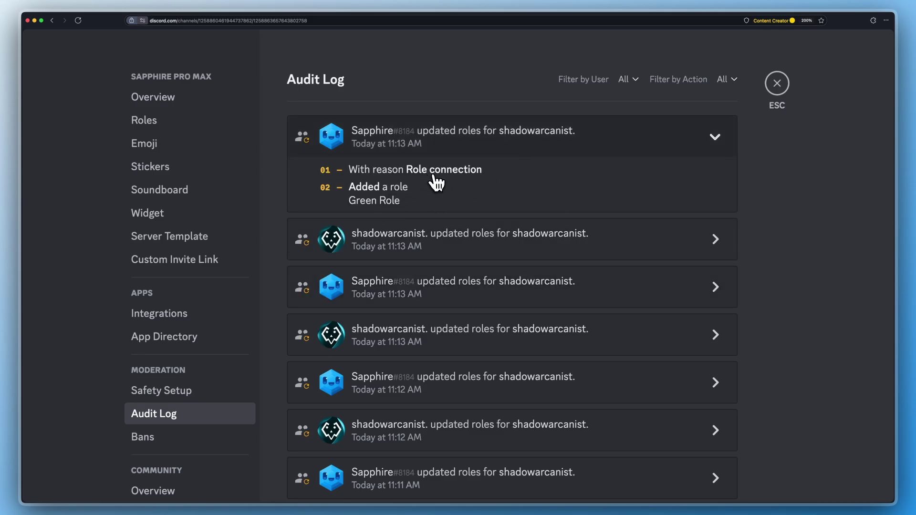
left_click(777, 83)
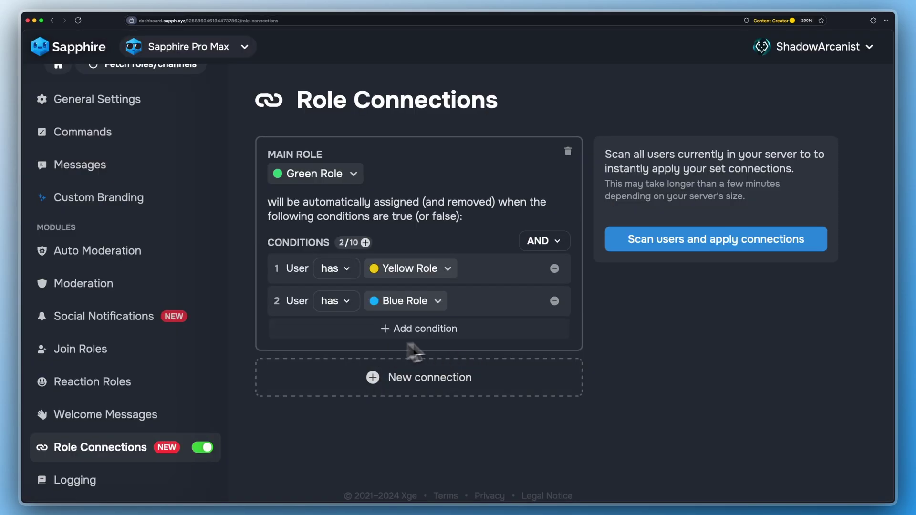
Switch to the Sapphire dashboard and start a scan of all server users to apply the role connections
scroll(443, 348, "down", 2)
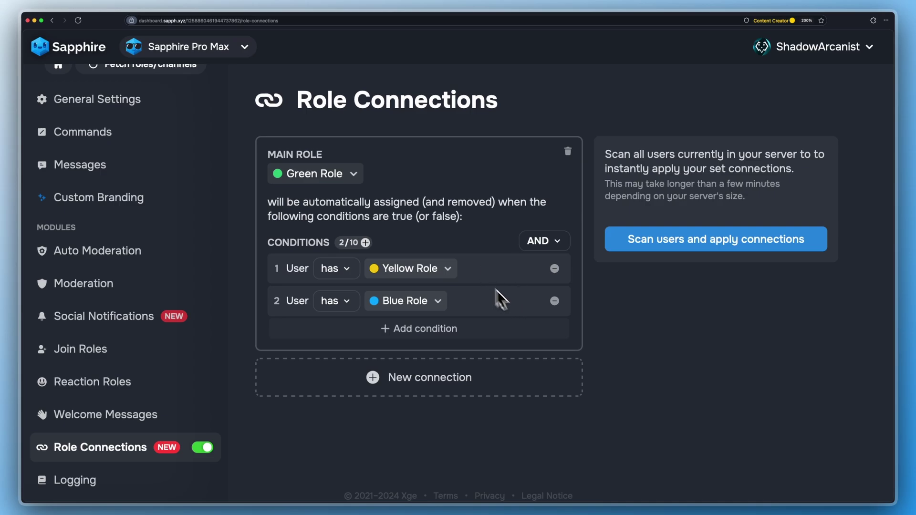
left_click(763, 248)
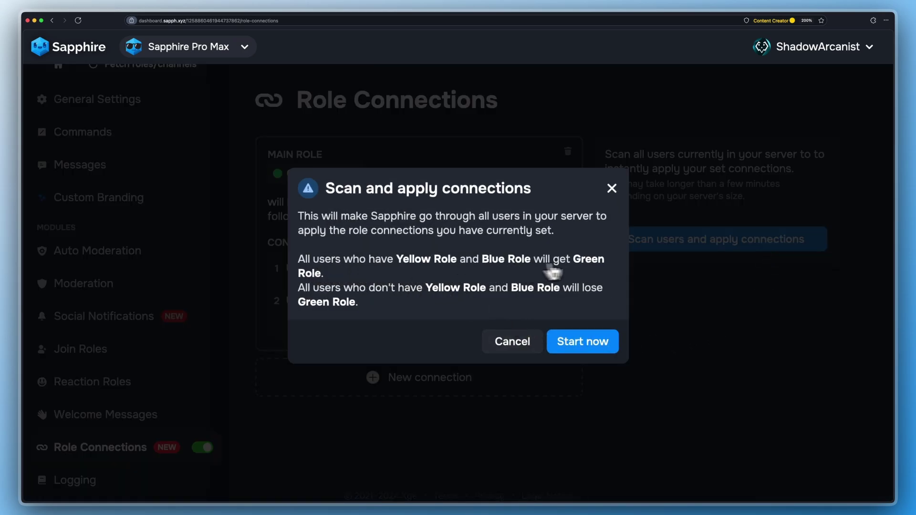
left_click(554, 336)
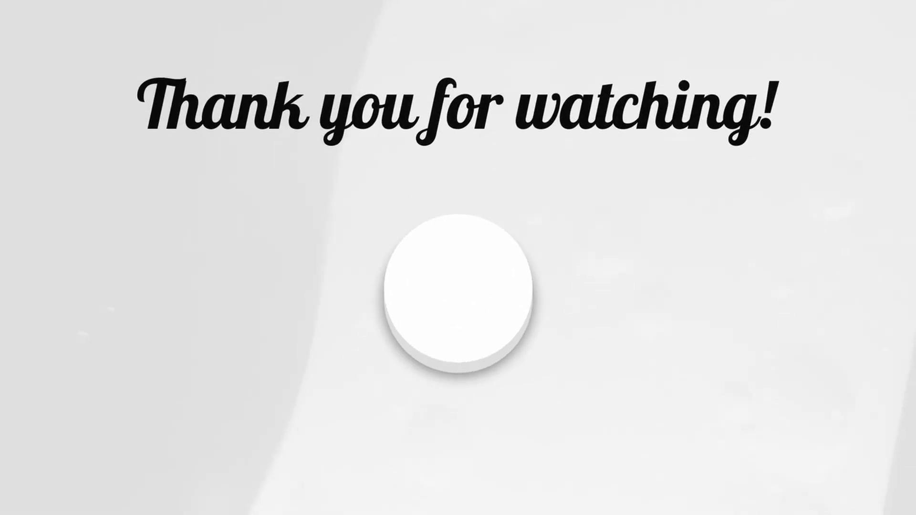